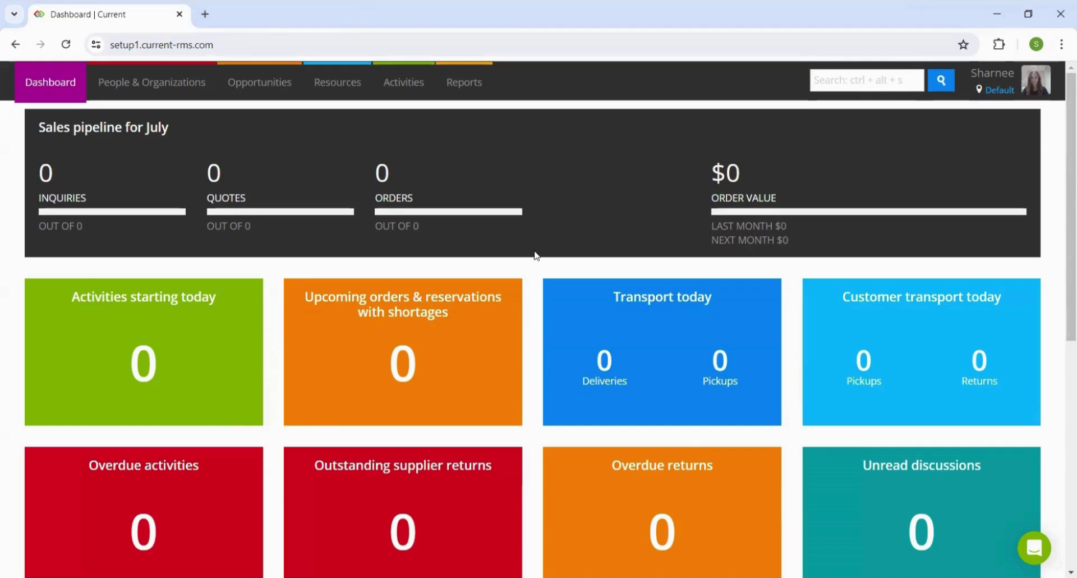
# Start a new quotation in the Opportunities area.
pyautogui.click(281, 90)
pyautogui.click(289, 119)
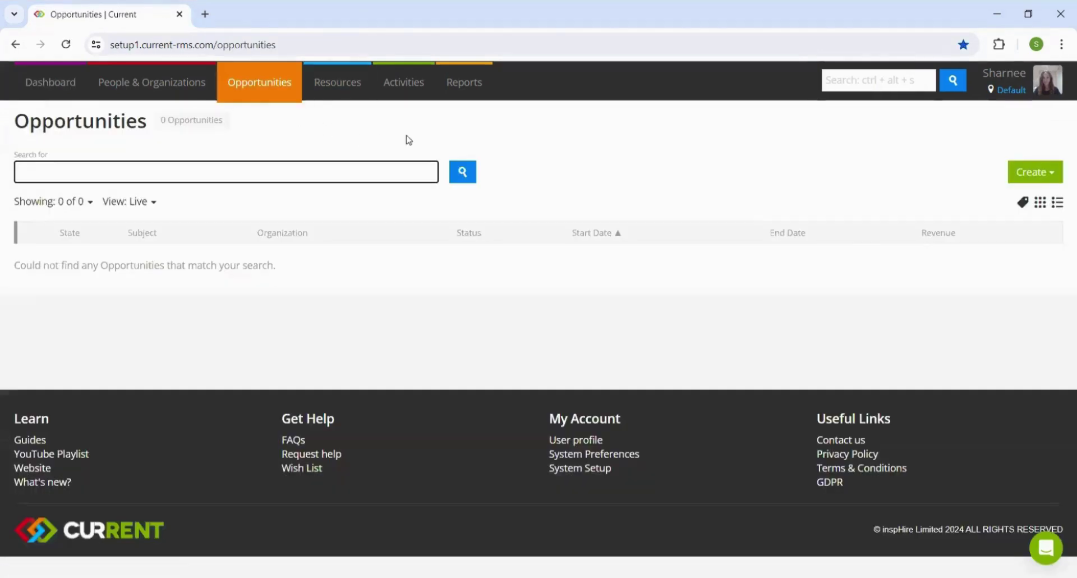
pyautogui.click(1051, 175)
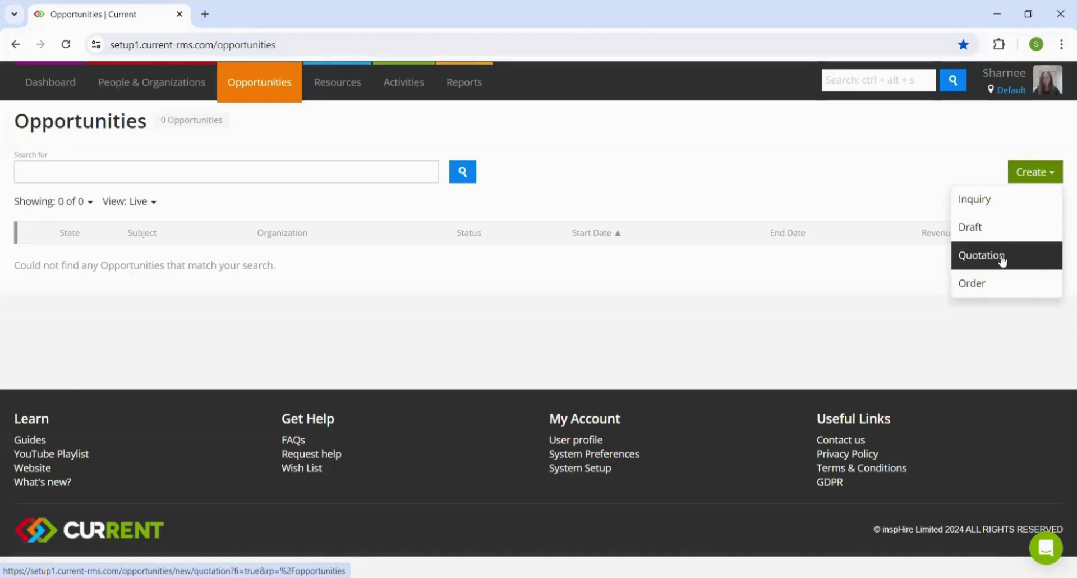
pyautogui.click(1022, 258)
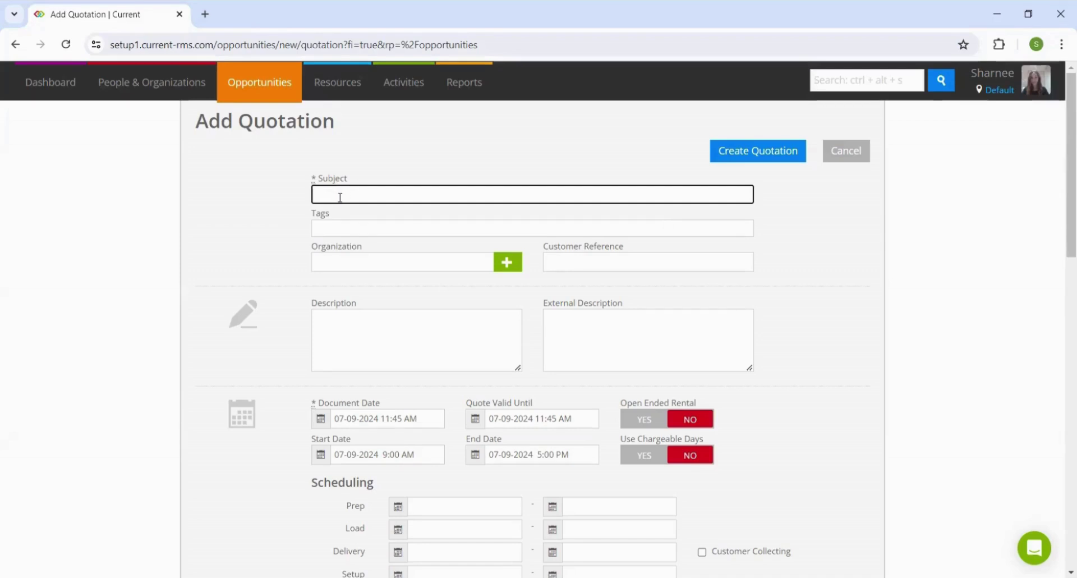
# Enter "Event Rental" as the quotation's subject and select All 4 One as its organization.
pyautogui.write('Event Rental')
pyautogui.click(336, 262)
pyautogui.write('all 4 One')
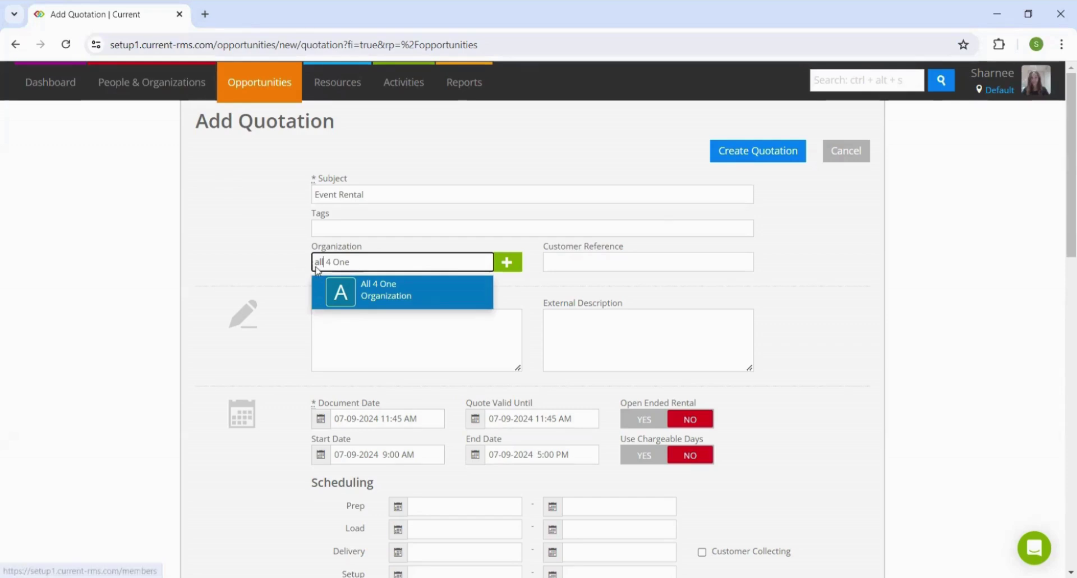
pyautogui.click(395, 297)
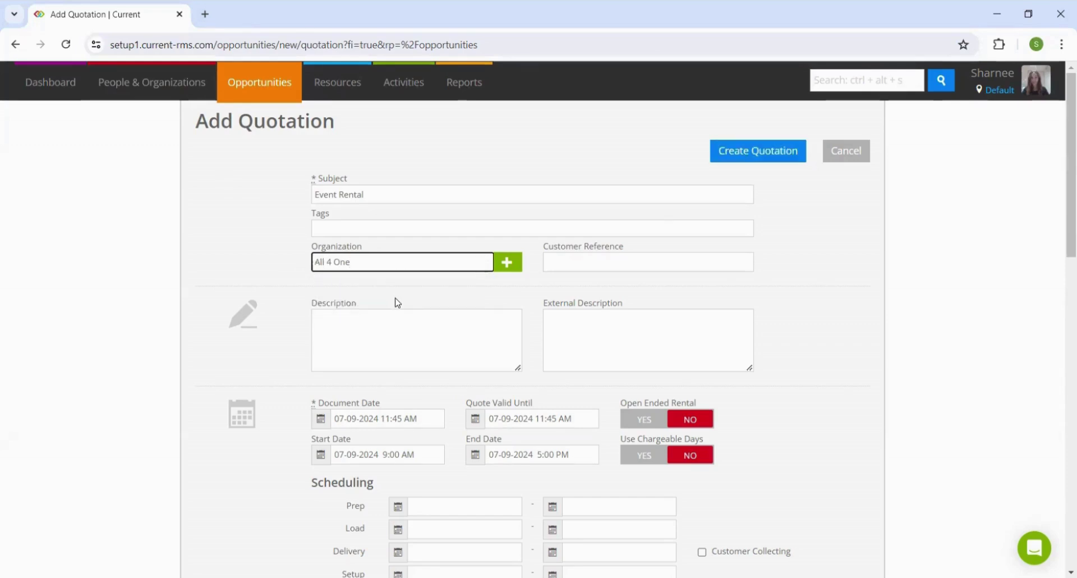
pyautogui.click(507, 262)
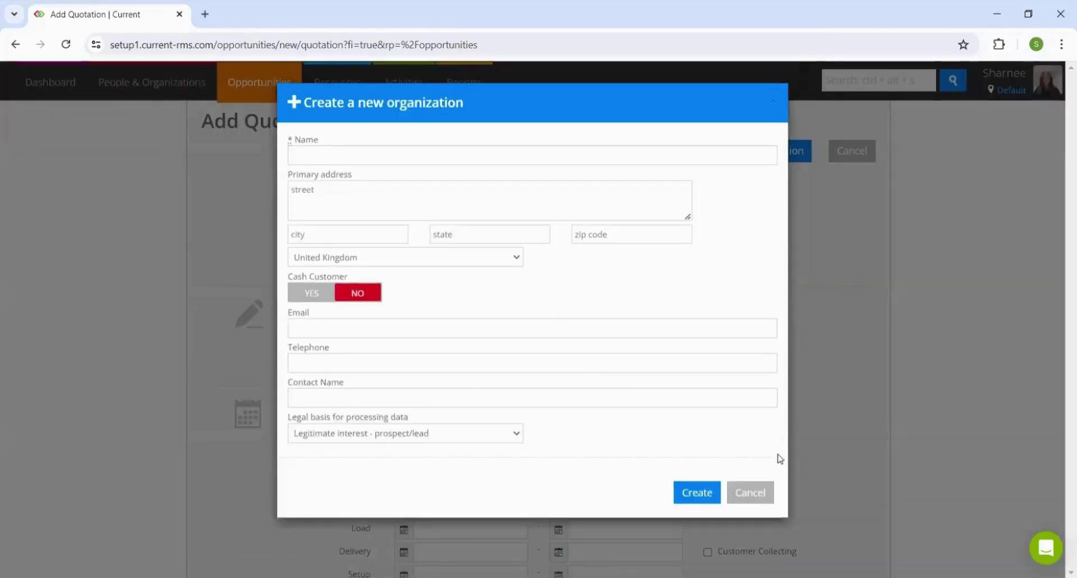
pyautogui.click(754, 493)
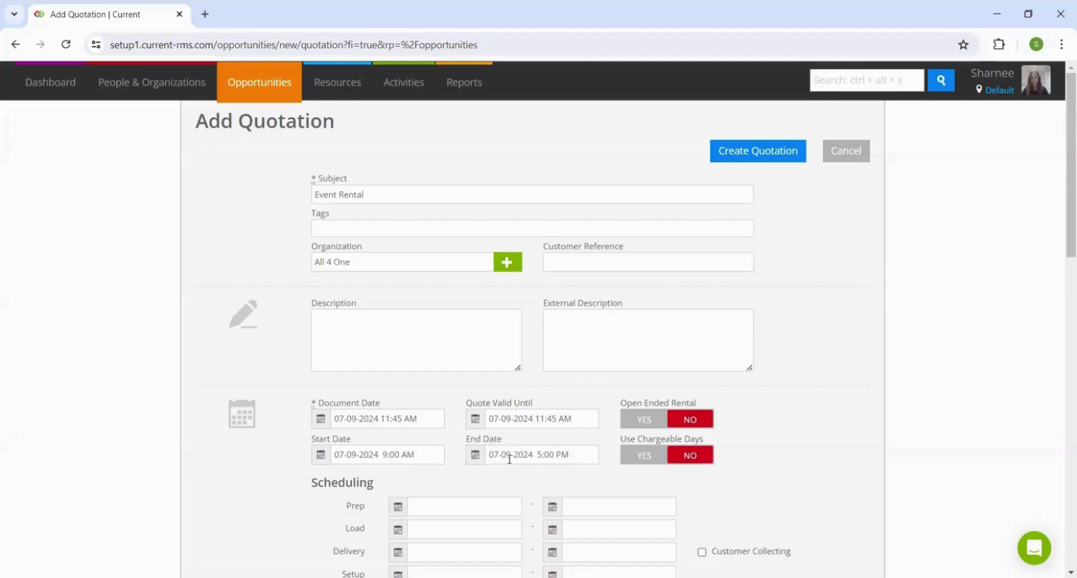
# Set the quotation's start date to 07-11-2024 9:00 AM and its end date to 07-13-2024 5:00 PM.
pyautogui.click(377, 454)
pyautogui.scroll(-3, 592, 488)
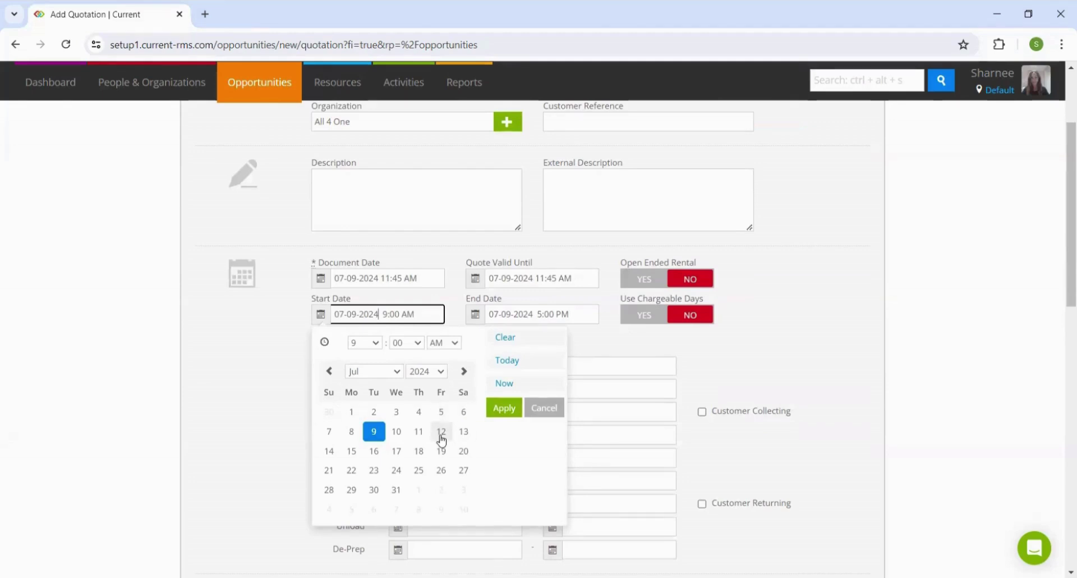
pyautogui.click(418, 433)
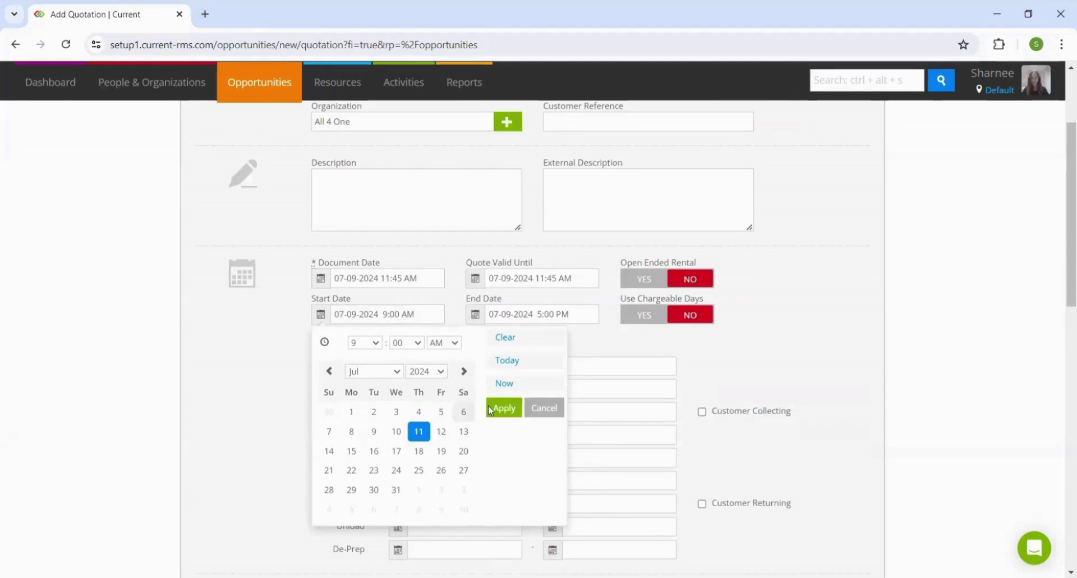
pyautogui.click(502, 408)
pyautogui.click(523, 315)
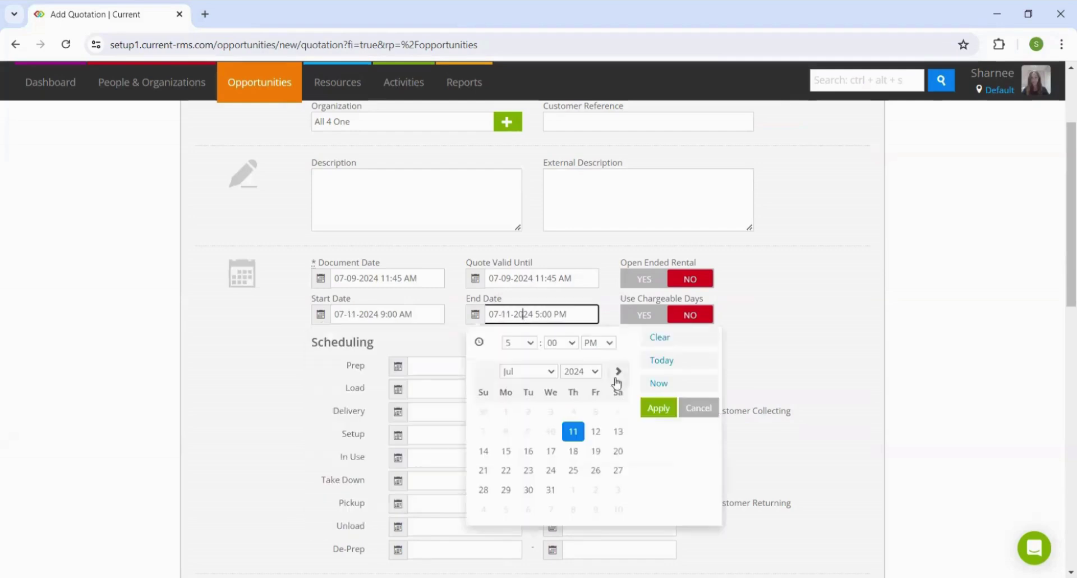
pyautogui.click(618, 432)
pyautogui.click(653, 412)
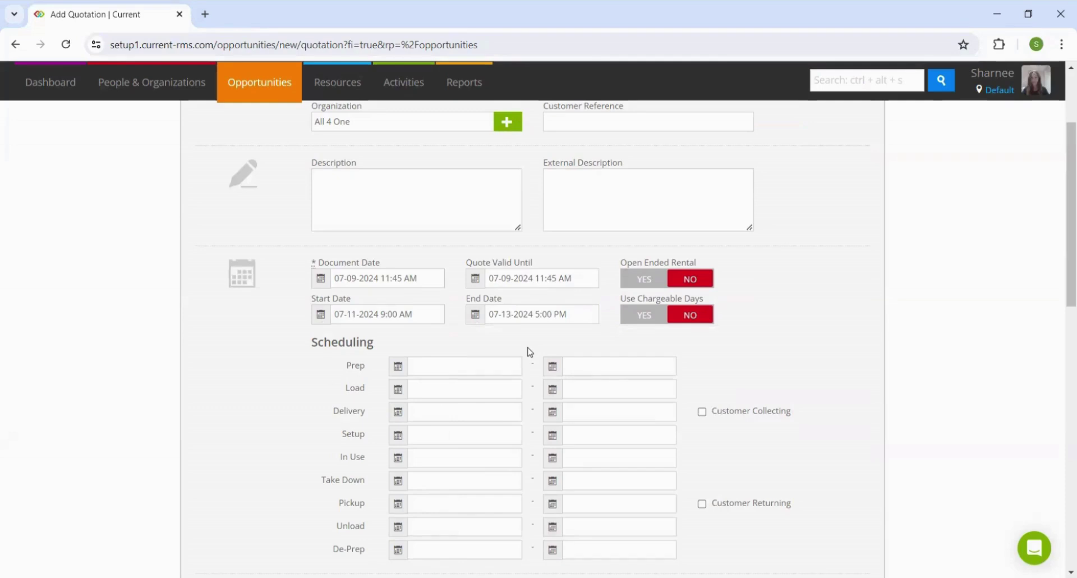
# Set the In Use start in the scheduling section to 07-12-2024 9:00 AM.
pyautogui.scroll(-1, 527, 351)
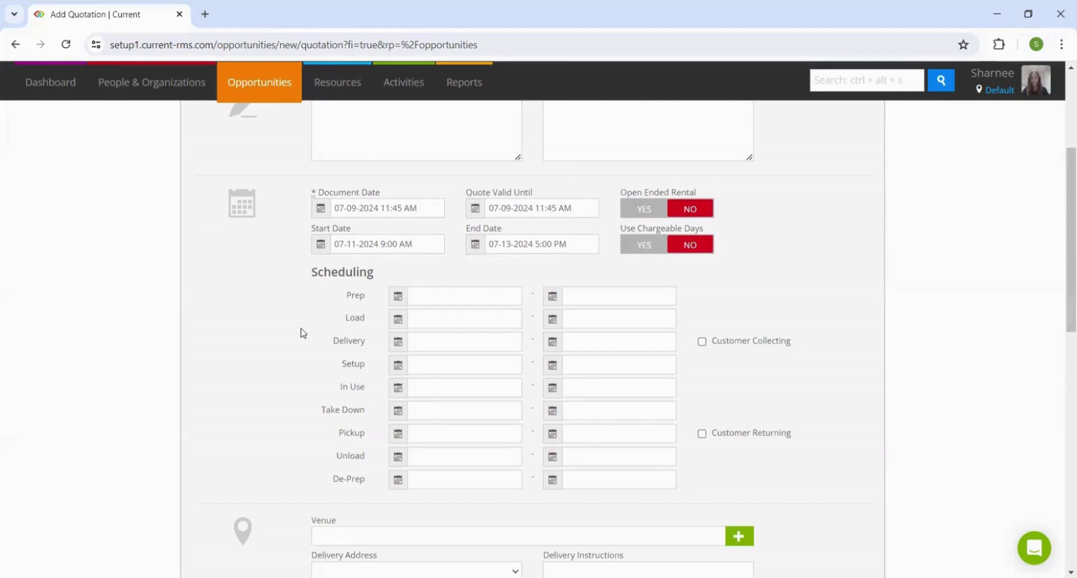
pyautogui.click(441, 392)
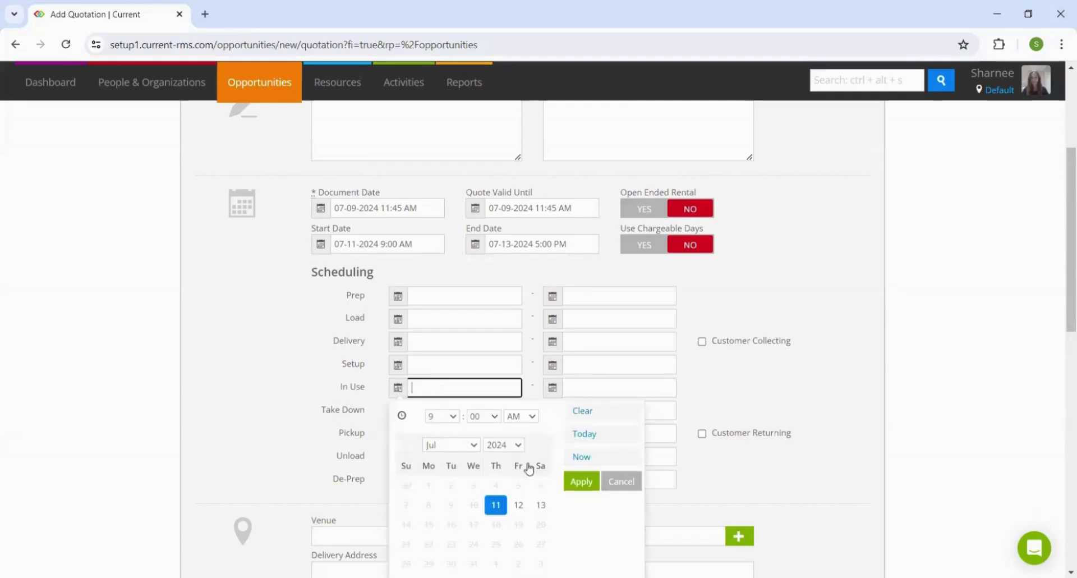
pyautogui.click(519, 505)
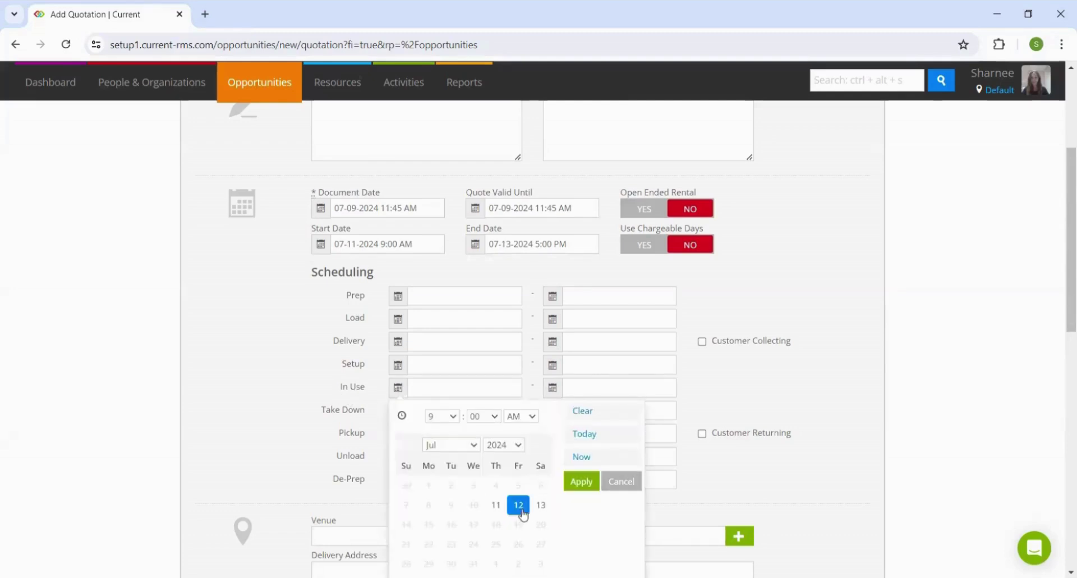
pyautogui.click(575, 483)
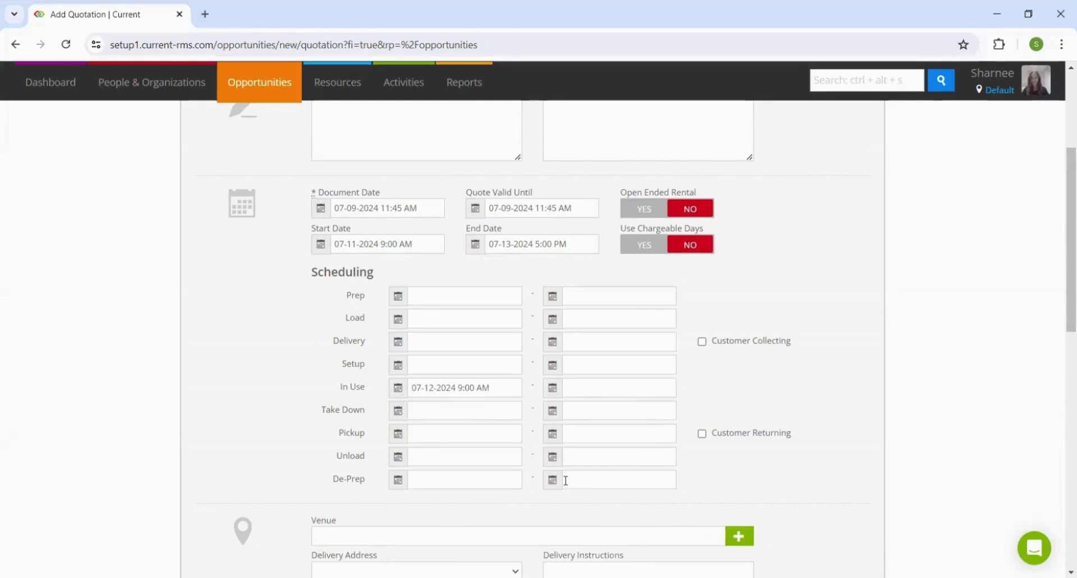
# Schedule the Prep start for 07-11-2024 9:00 AM and the De-Prep start for 07-13-2024 9:00 AM.
pyautogui.click(417, 297)
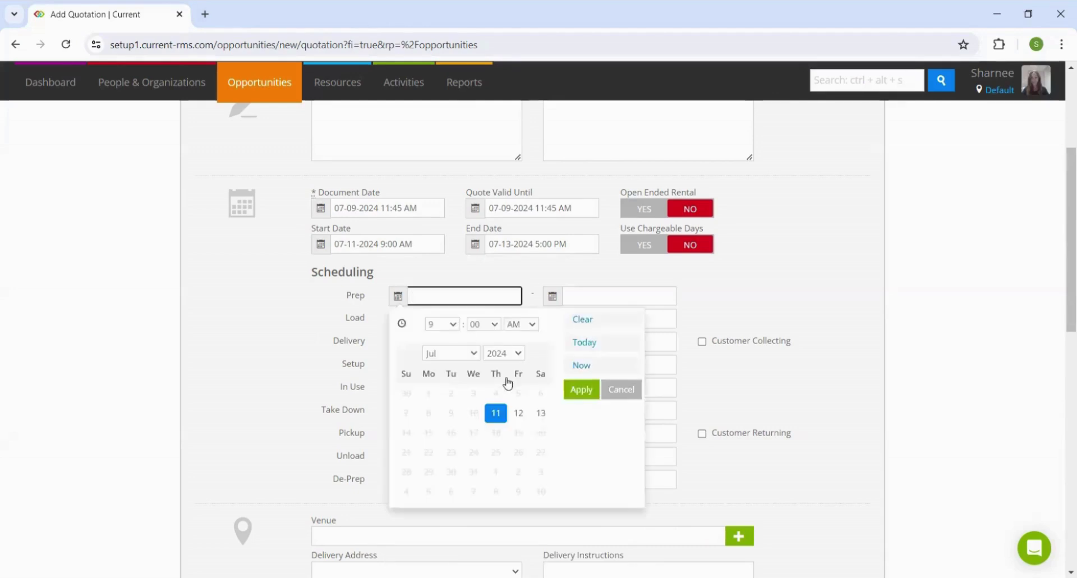
pyautogui.click(573, 393)
pyautogui.click(471, 478)
pyautogui.scroll(-2, 567, 473)
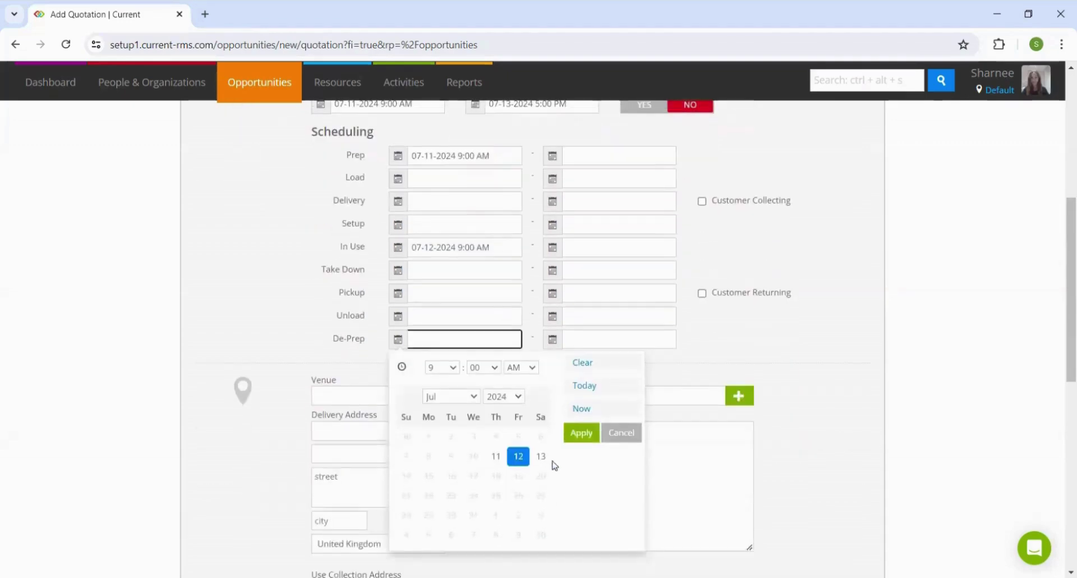
pyautogui.click(576, 437)
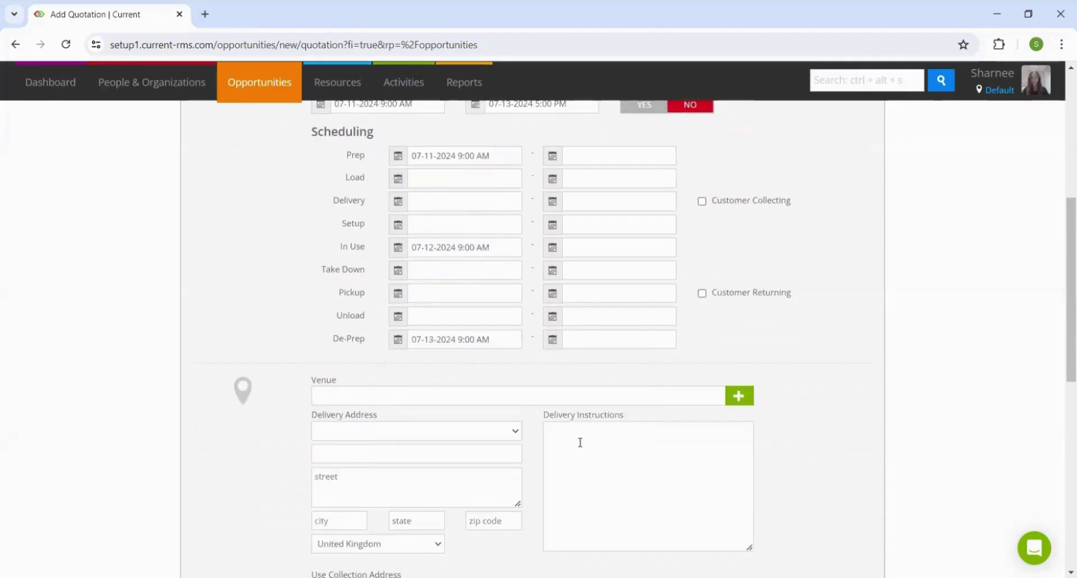
# Enable chargeable days for the quotation and set the number of days to 1.
pyautogui.scroll(2, 629, 411)
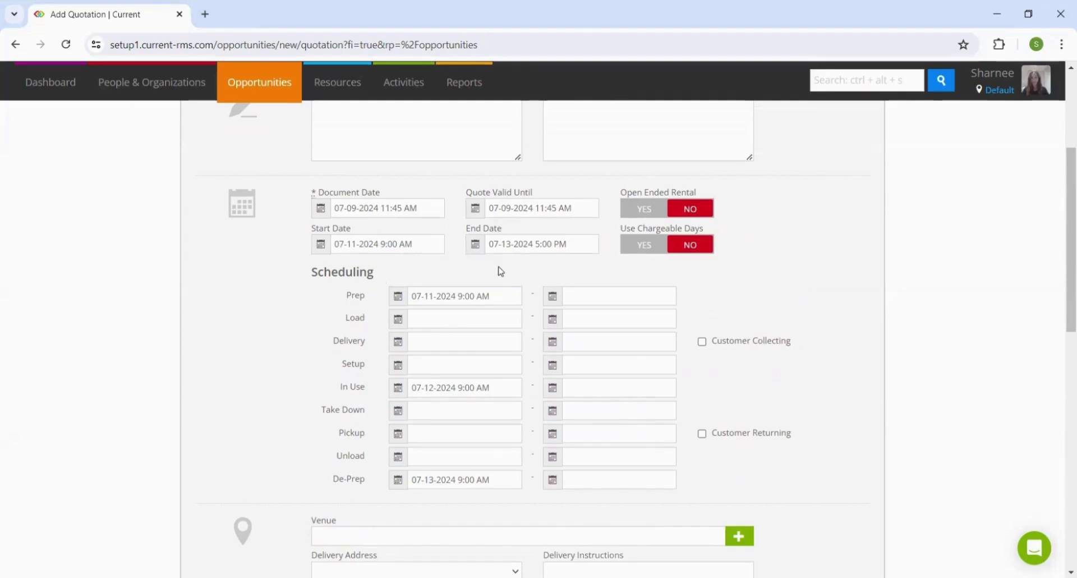
pyautogui.click(652, 241)
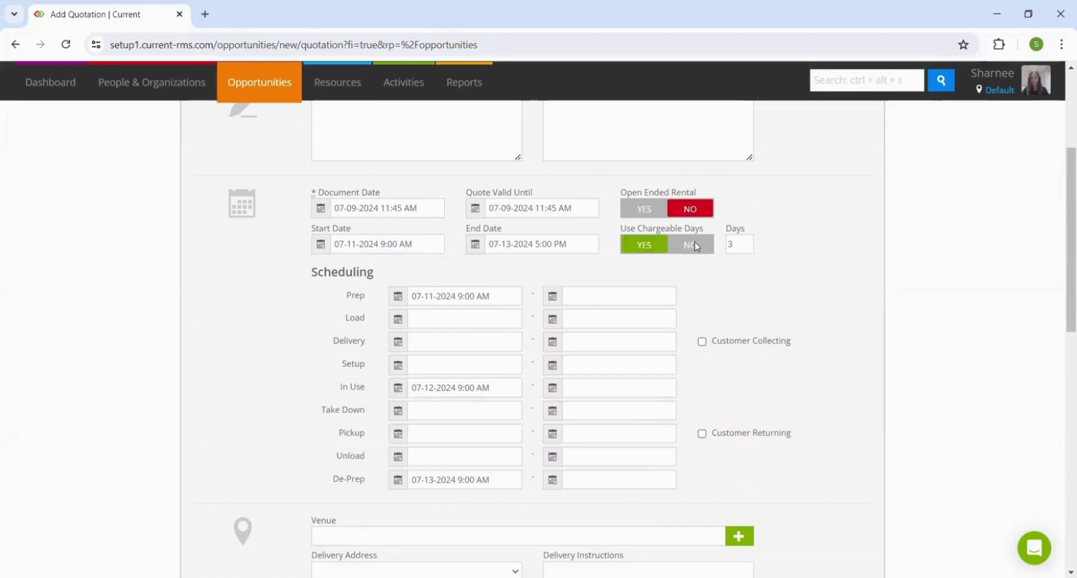
pyautogui.click(738, 245)
pyautogui.press('BackSpace')
pyautogui.write('1')
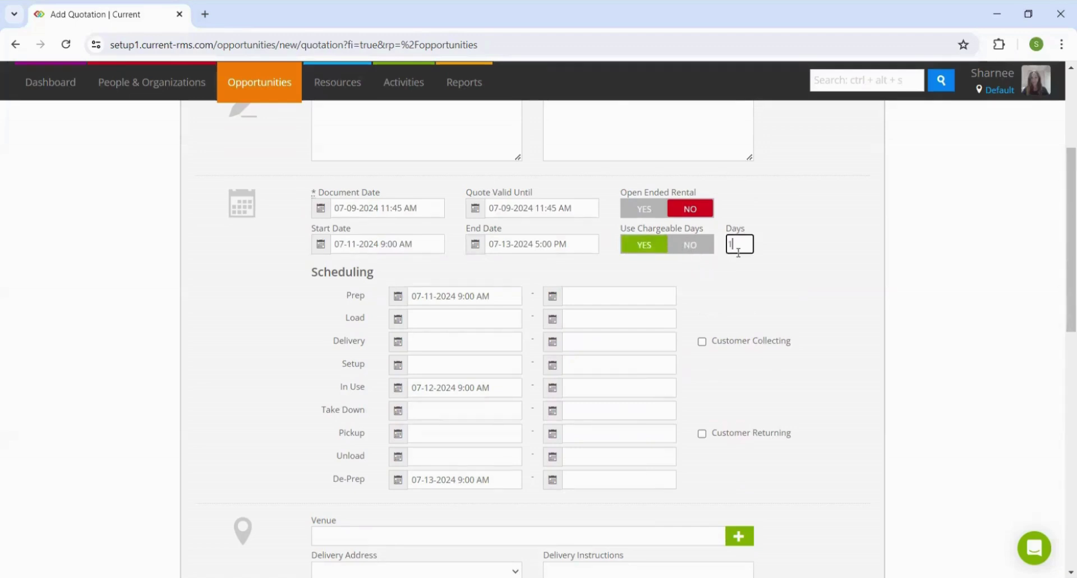
pyautogui.click(715, 284)
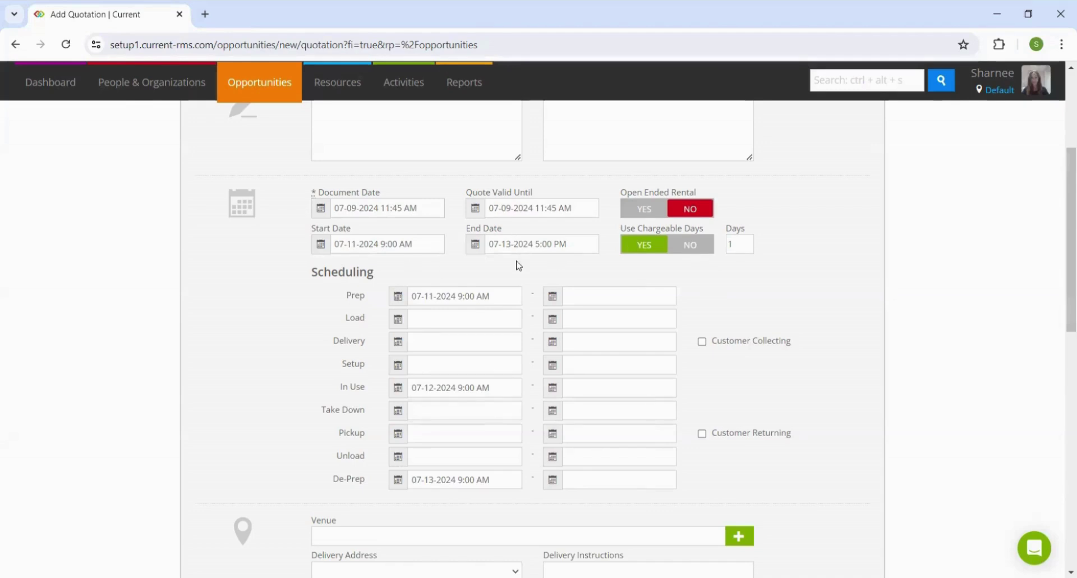
# Choose All 4 One as the delivery address, leaving the venue blank.
pyautogui.scroll(-5, 500, 308)
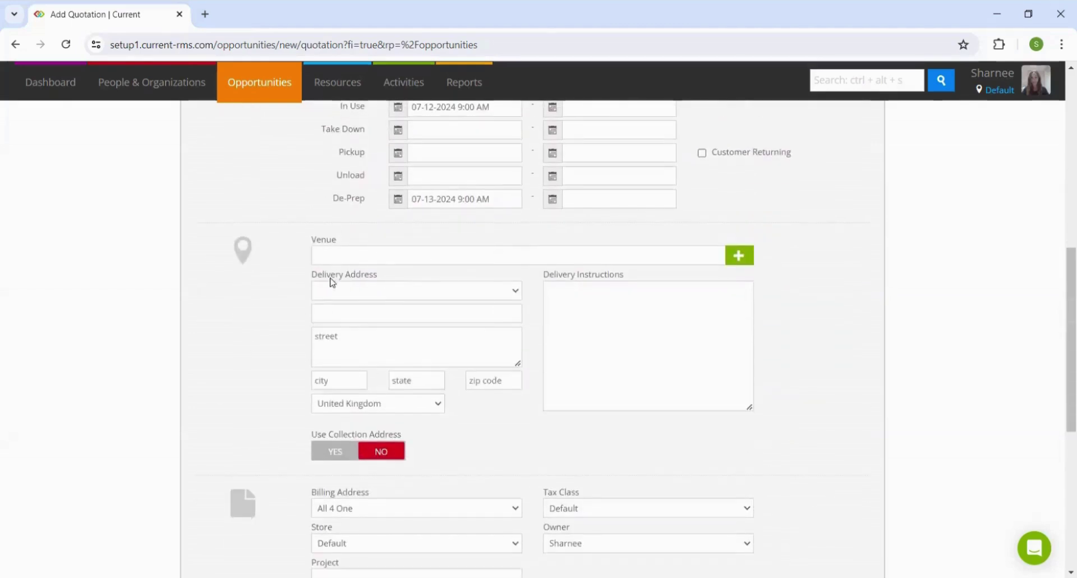
pyautogui.click(341, 290)
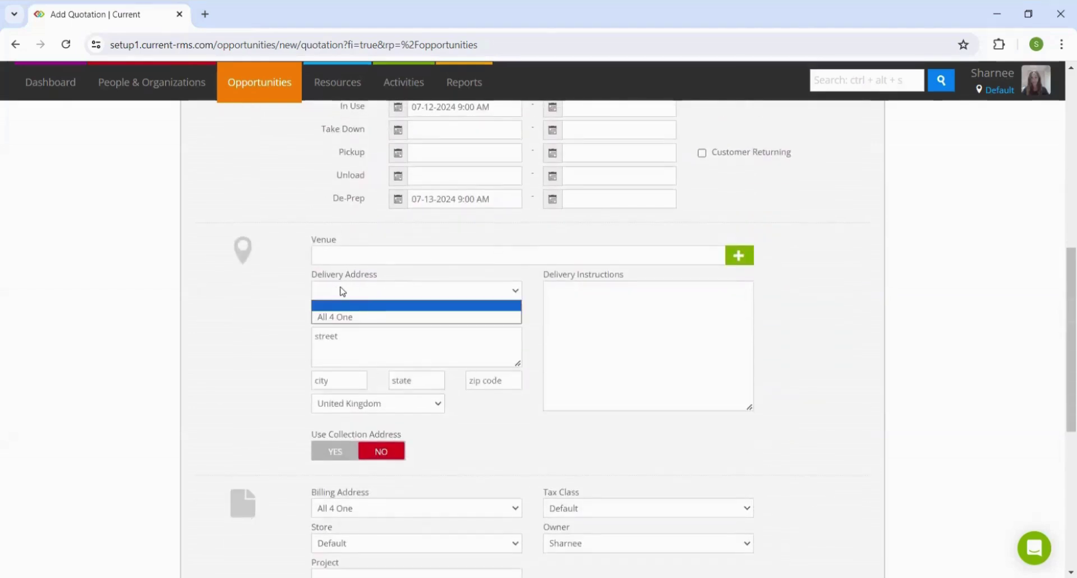
pyautogui.click(367, 322)
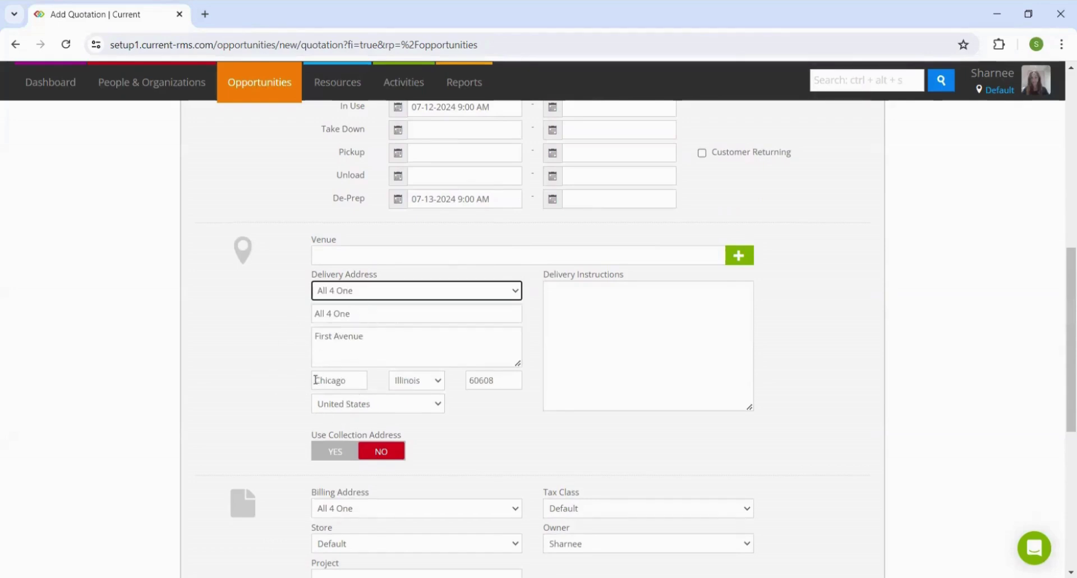
pyautogui.click(296, 340)
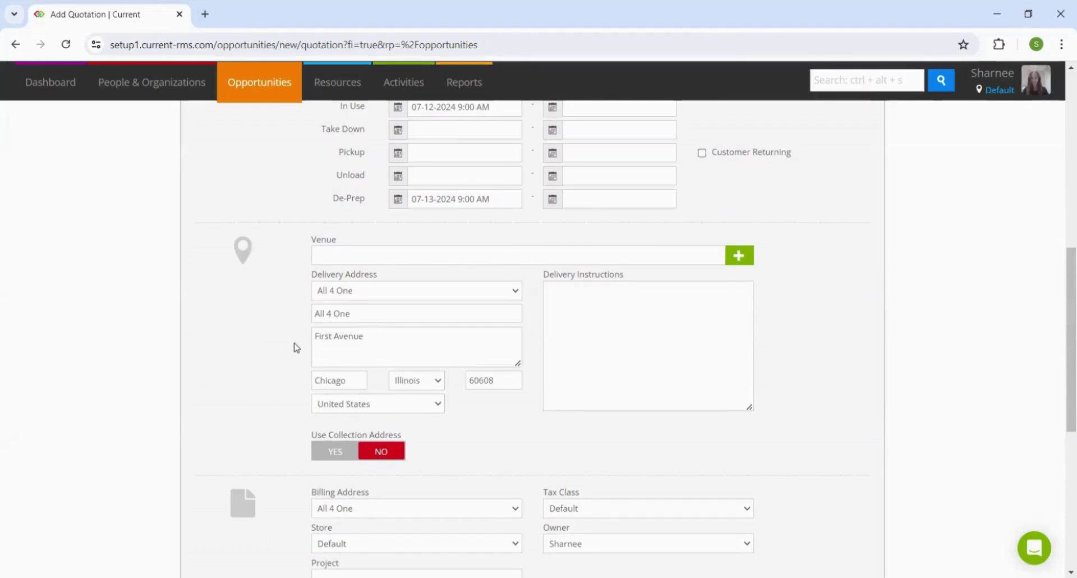
pyautogui.click(350, 255)
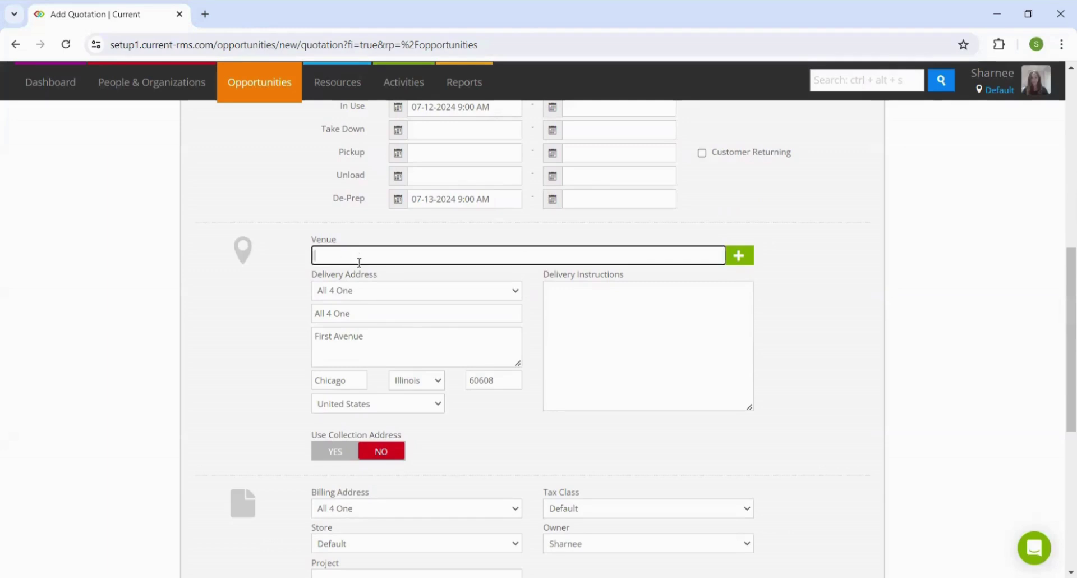
pyautogui.click(296, 270)
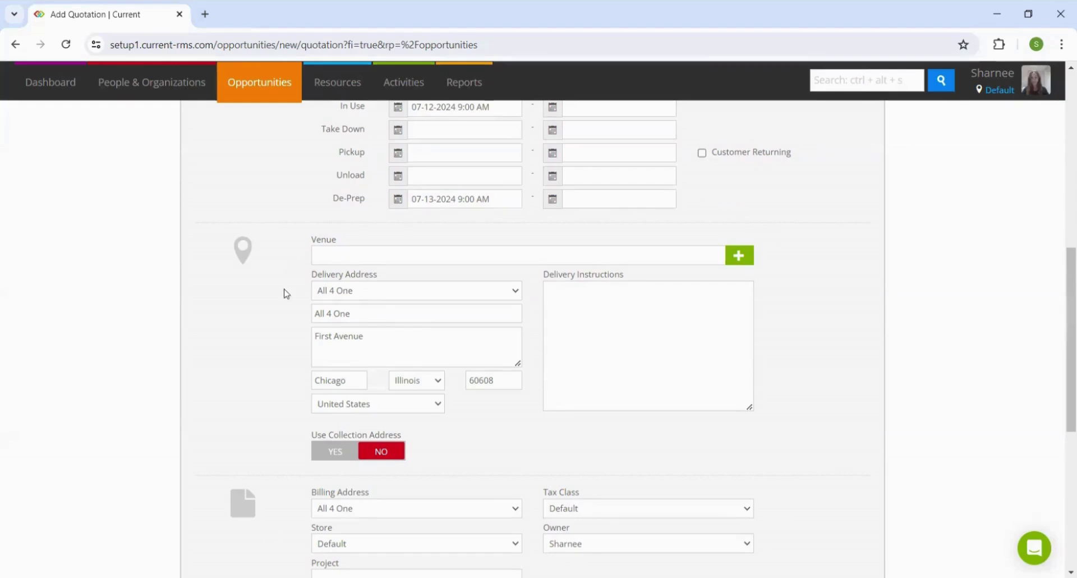
# Create the quotation with the default billing, store and participant details.
pyautogui.scroll(-1, 294, 297)
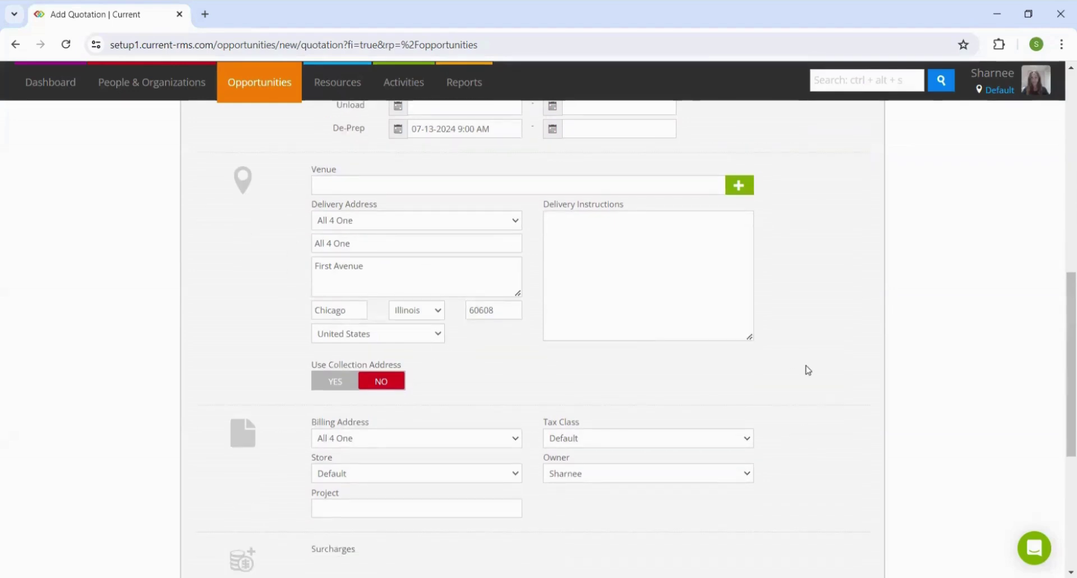
pyautogui.scroll(-2, 846, 404)
pyautogui.scroll(-3, 848, 400)
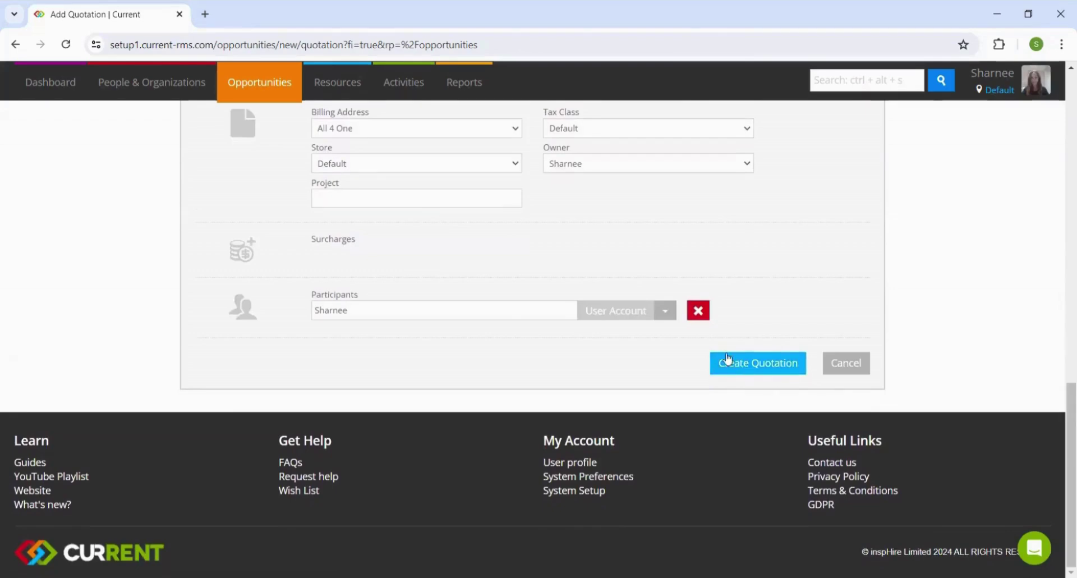
pyautogui.click(769, 373)
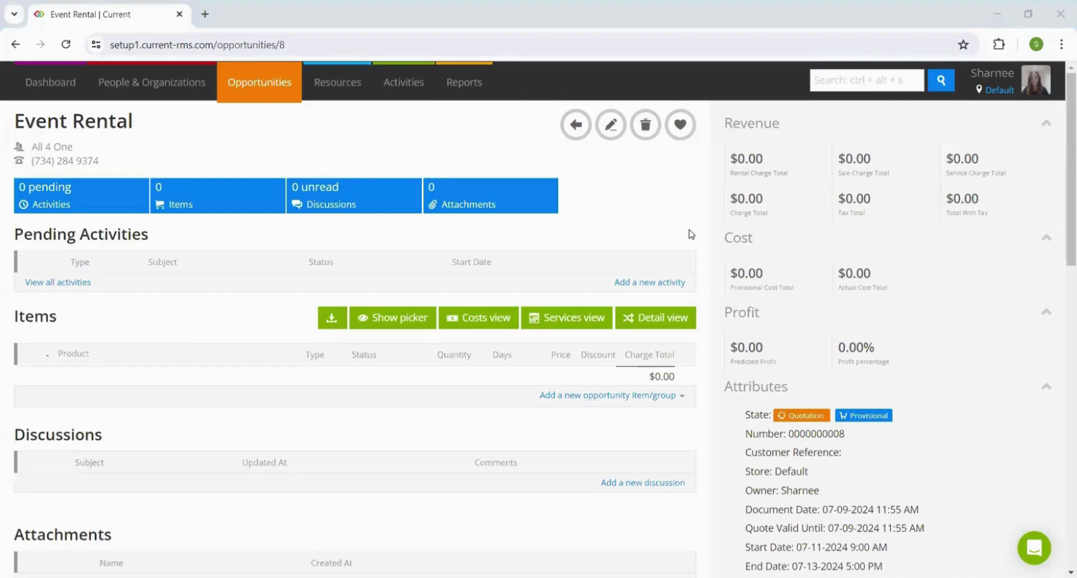
# Add one Folding Table and two MacBooks as rentals to the quotation from the unfiltered product and service list.
pyautogui.click(394, 329)
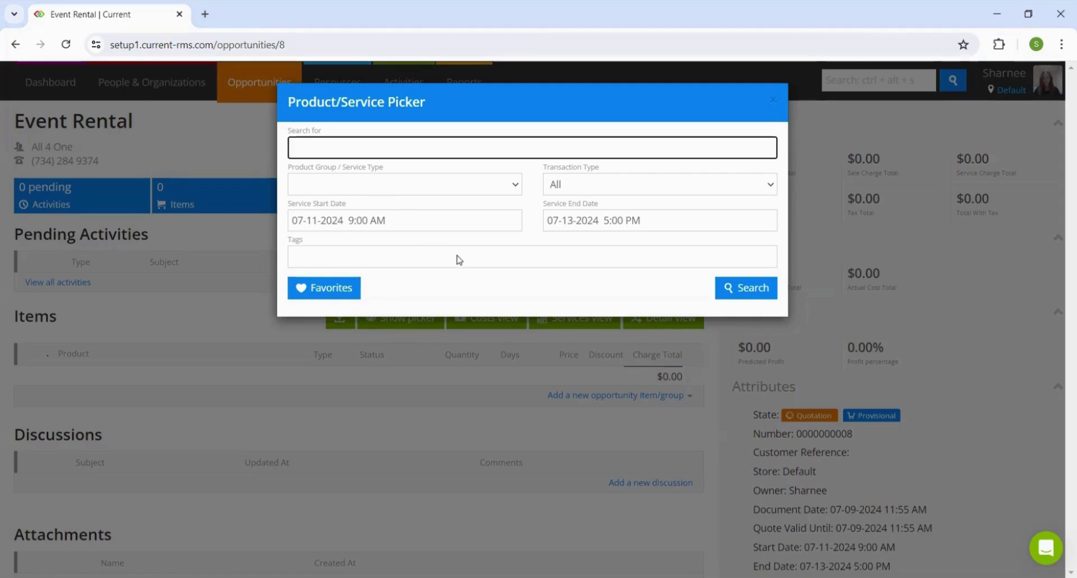
pyautogui.click(741, 288)
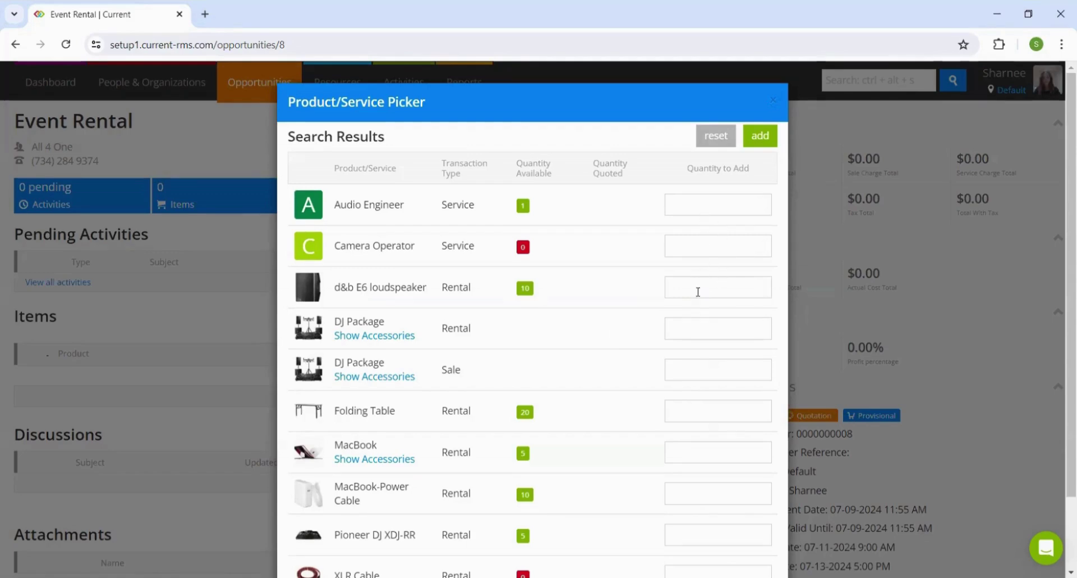
pyautogui.scroll(-2, 695, 323)
pyautogui.click(690, 314)
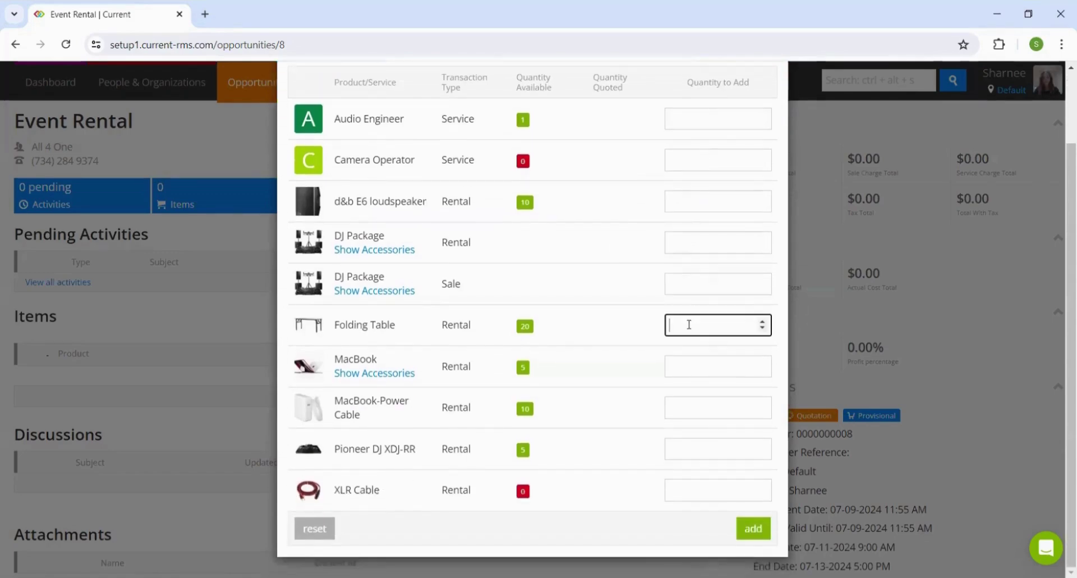
pyautogui.write('1')
pyautogui.click(696, 367)
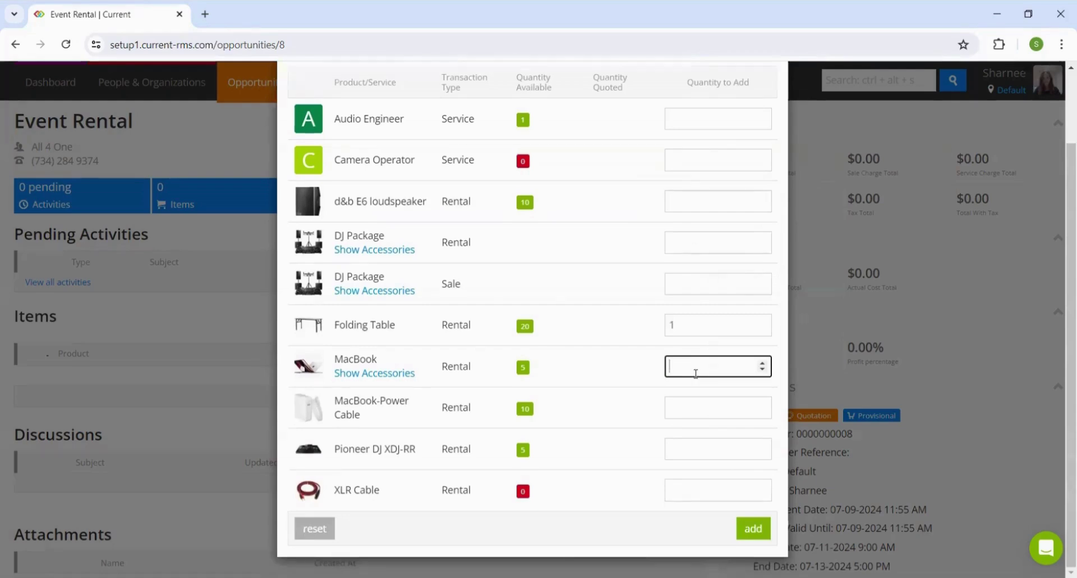
pyautogui.write('2')
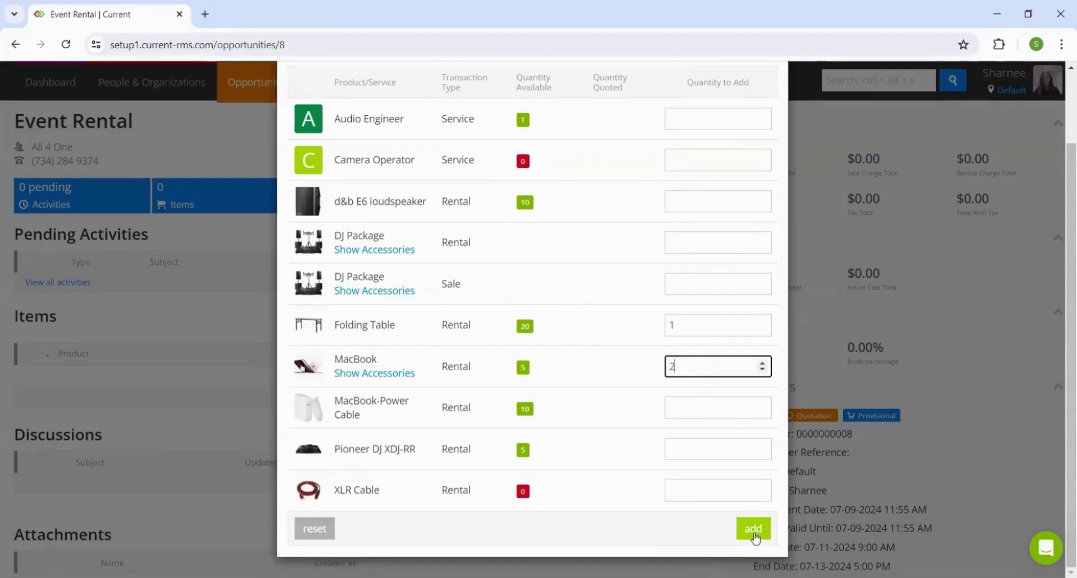
pyautogui.click(753, 528)
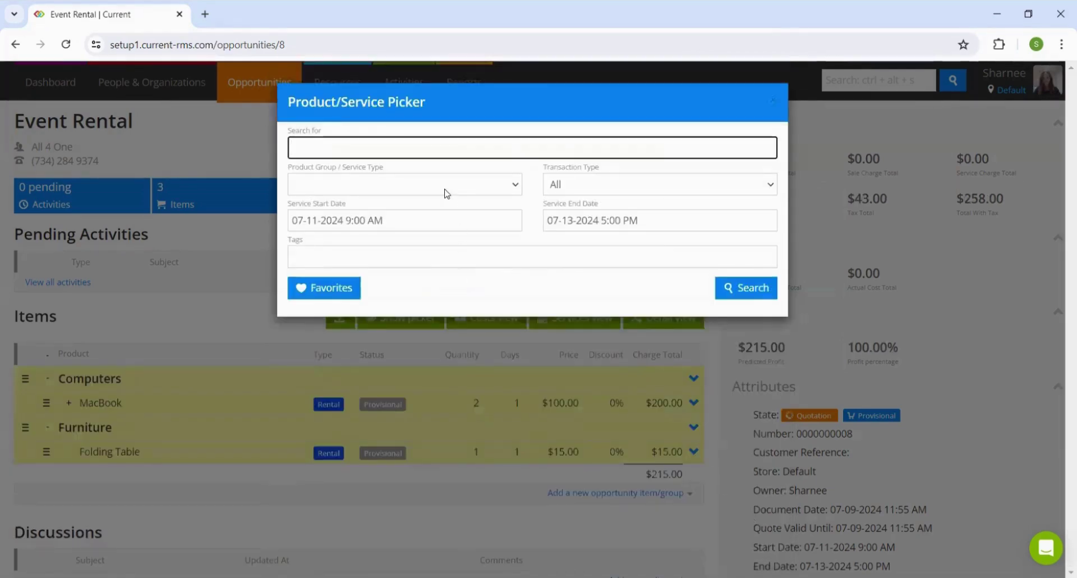
# Add one d&b E6 loudspeaker and one Pioneer DJ XDJ-RR from the Audio product group, and close the product picker.
pyautogui.click(447, 195)
pyautogui.click(420, 232)
pyautogui.click(726, 294)
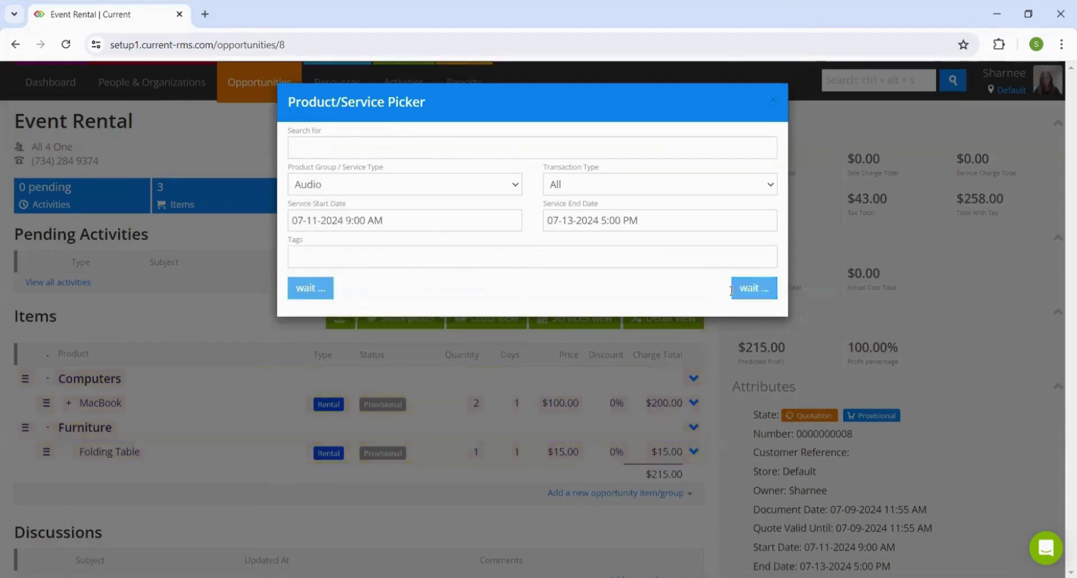
pyautogui.click(687, 206)
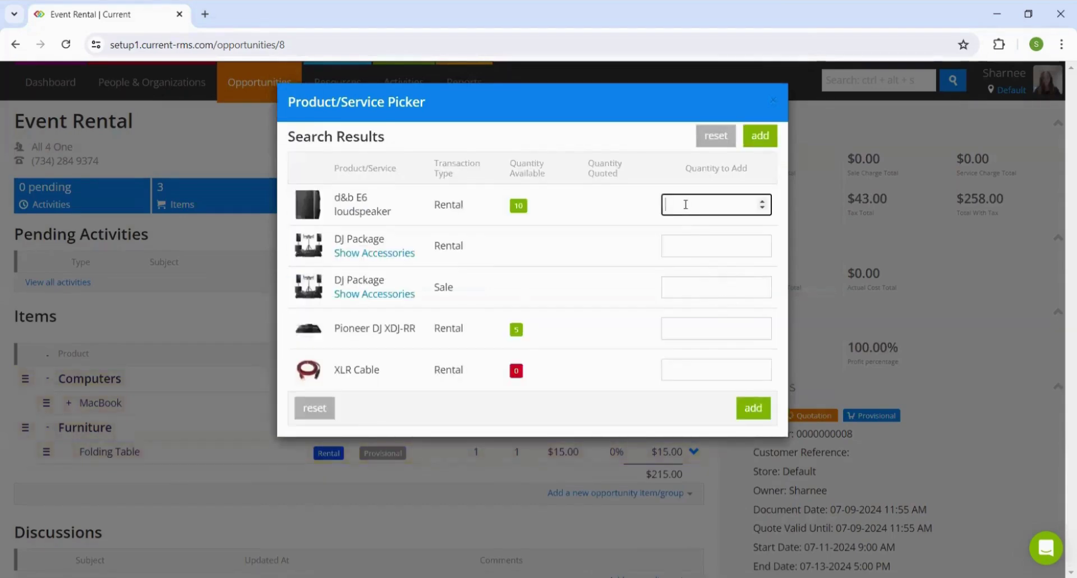
pyautogui.write('1')
pyautogui.click(689, 329)
pyautogui.write('1')
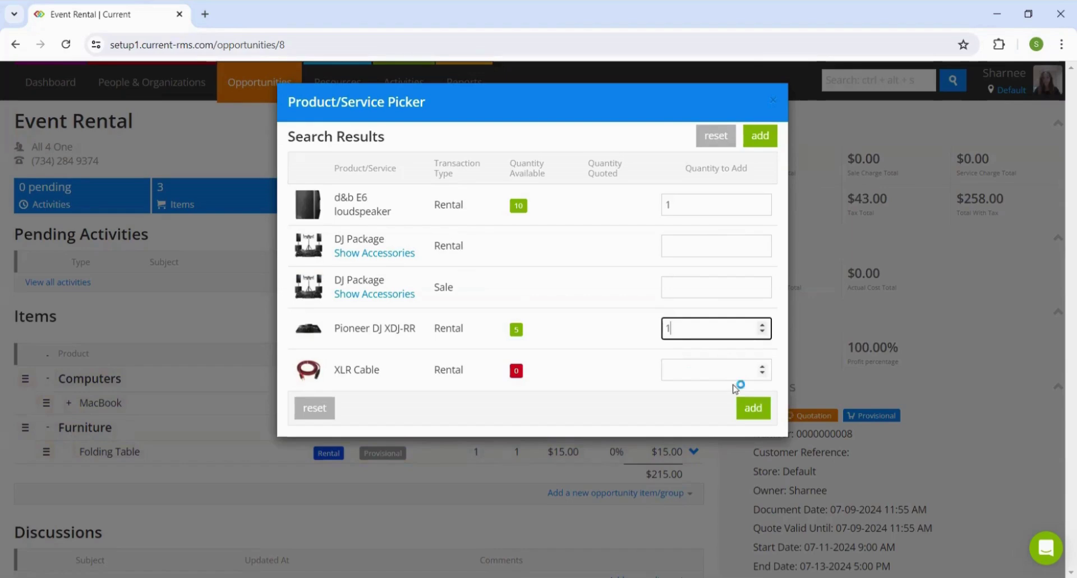
pyautogui.click(754, 410)
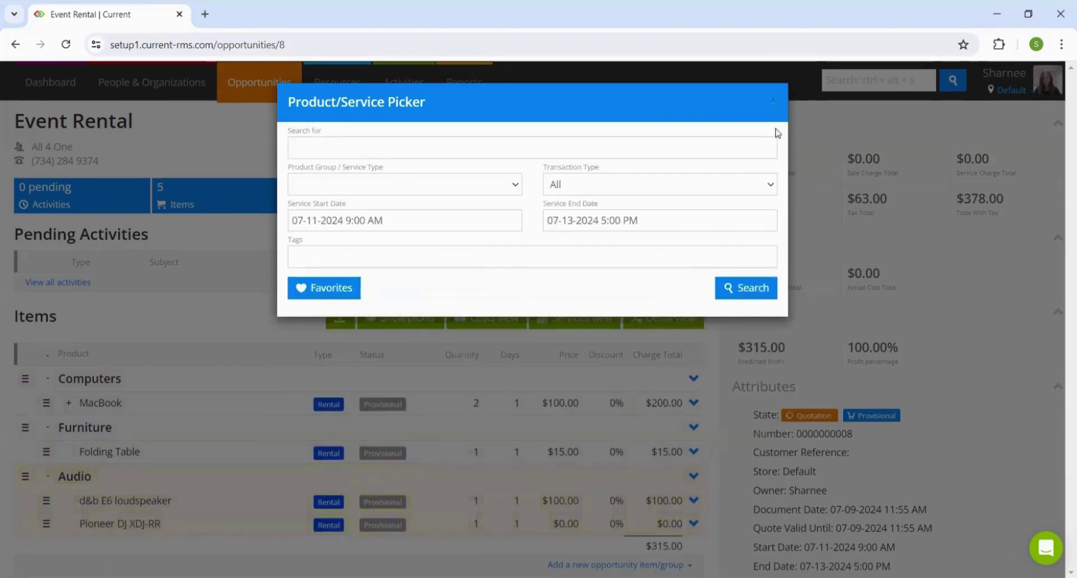
pyautogui.click(777, 110)
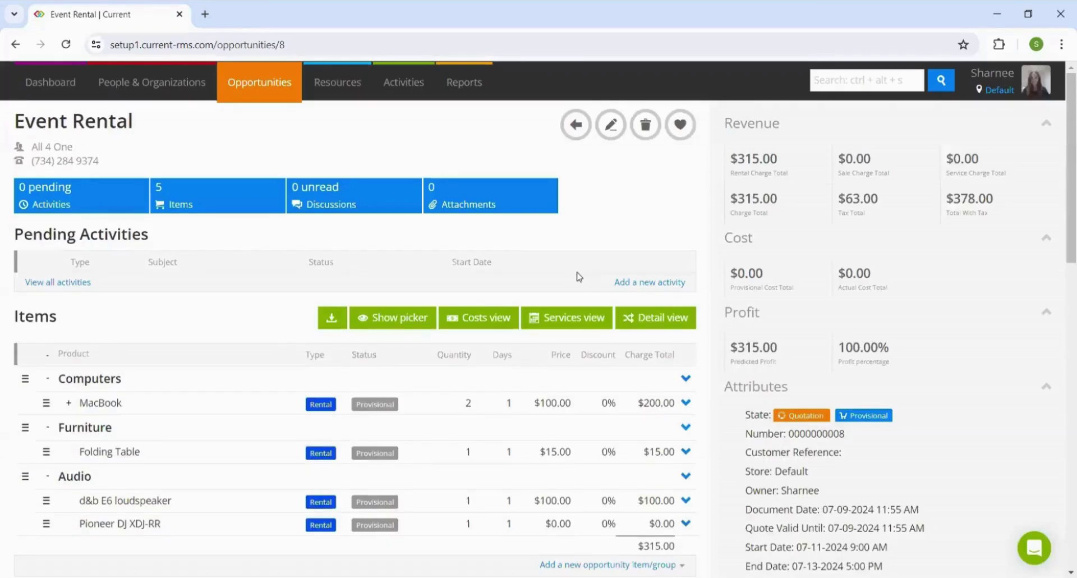
pyautogui.scroll(-1, 579, 276)
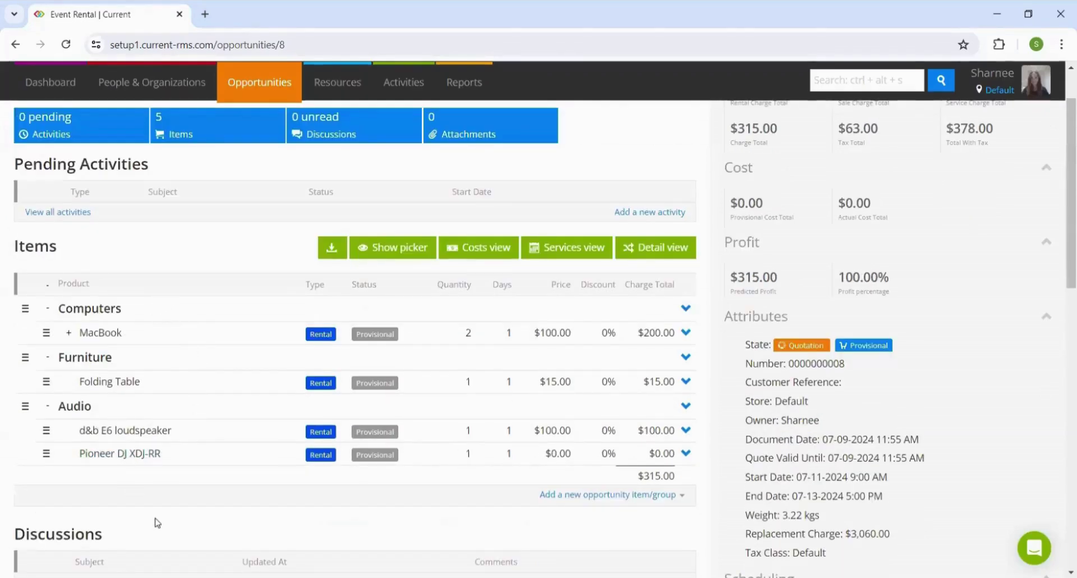